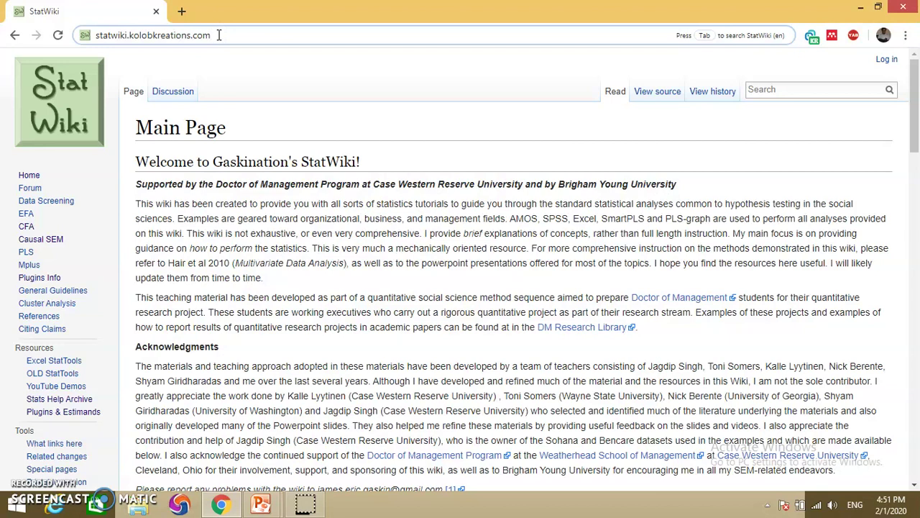
- Load StatWiki and follow Plugins & Estimands to the shared 'estimands and plugins' Drive folder
key(Return)
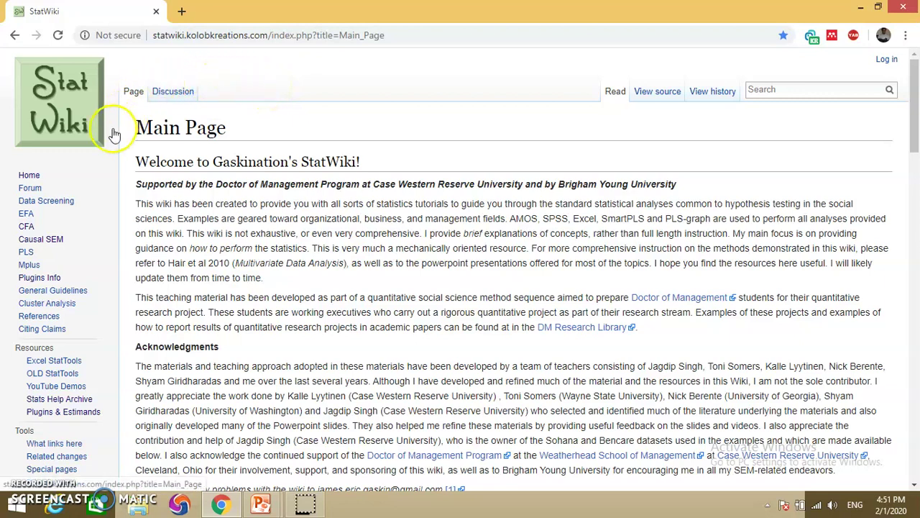
click(61, 415)
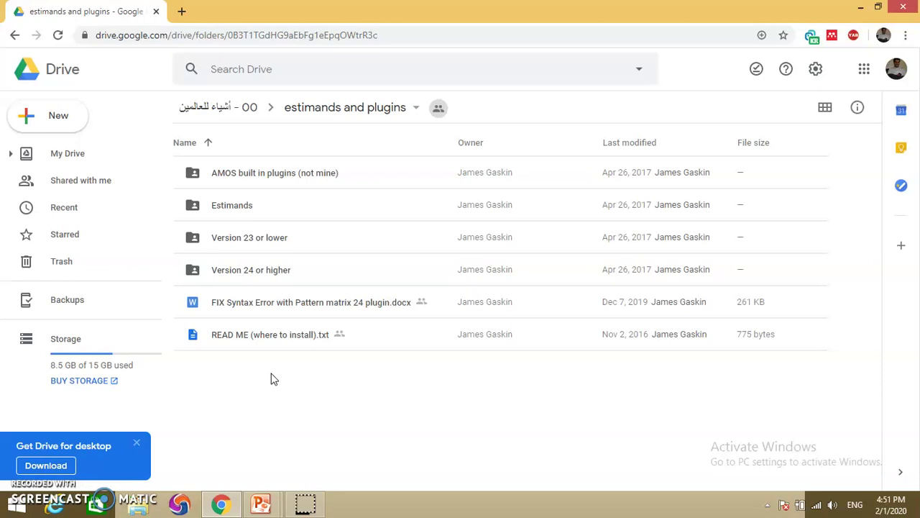
- Open the 'Version 24 or higher' folder and scroll down to MasterValidity V2.dll
double_click(243, 244)
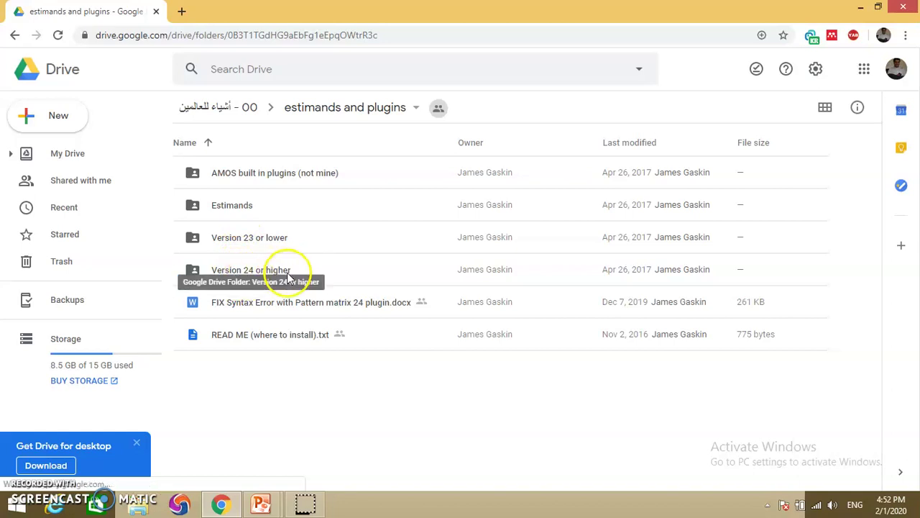
double_click(240, 274)
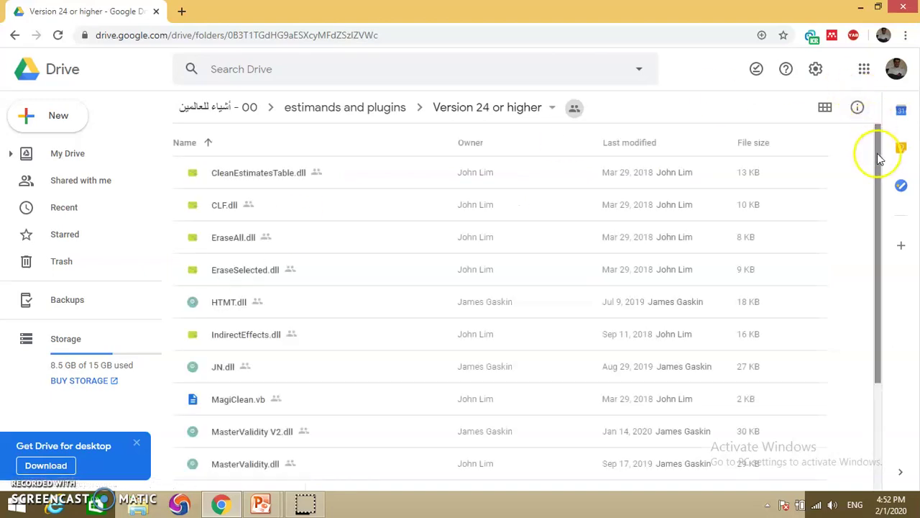
drag(878, 158, 875, 195)
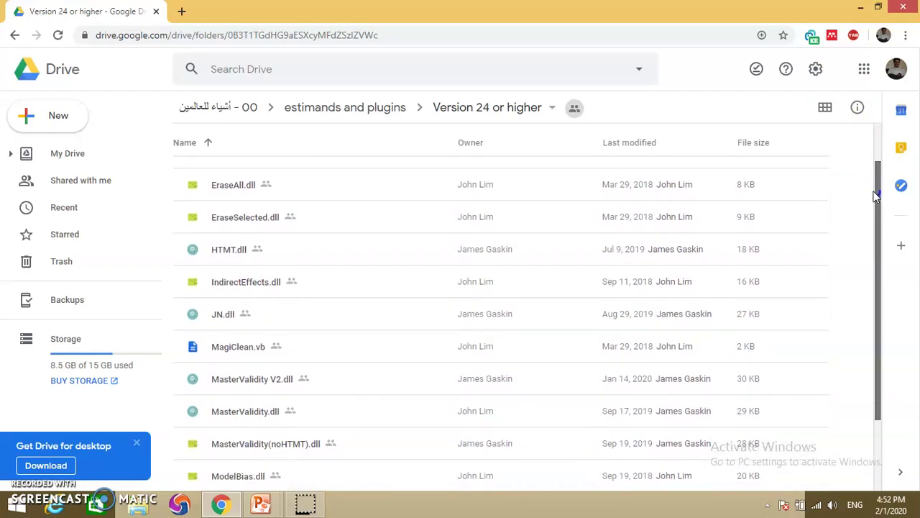
drag(874, 194, 903, 282)
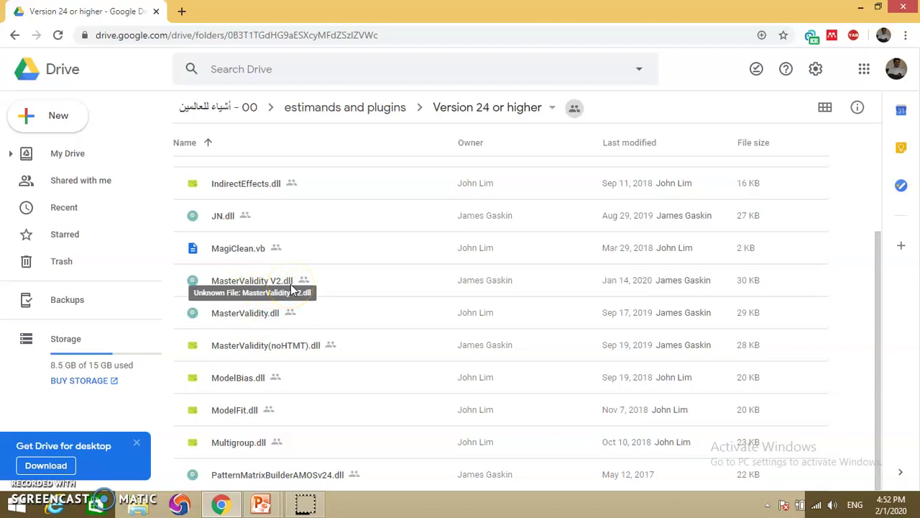
click(261, 319)
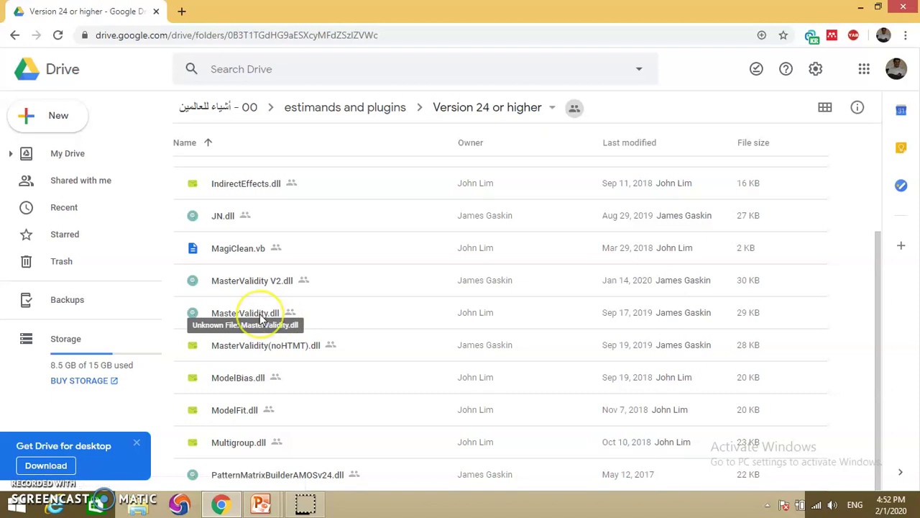
- Download MasterValidity V2.dll, keep it despite the harmful-file warning, and show it in its folder
double_click(265, 282)
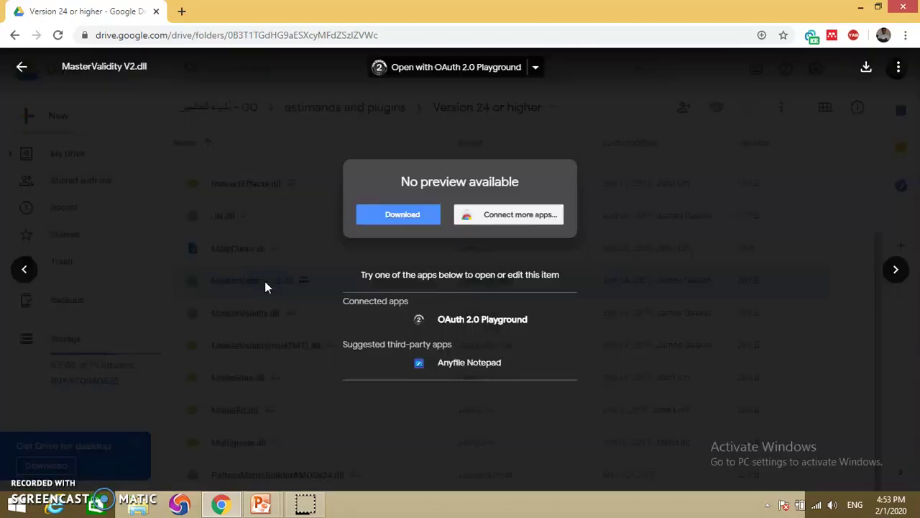
click(396, 218)
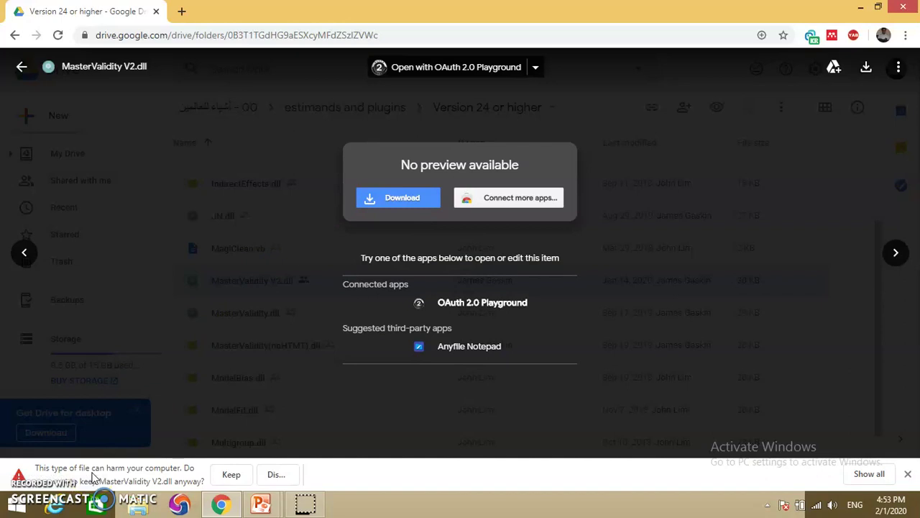
click(228, 476)
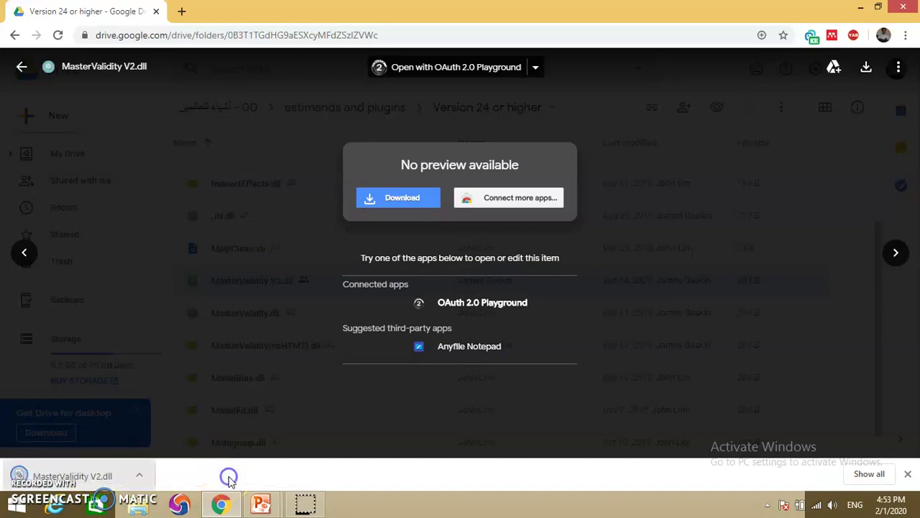
click(100, 476)
click(123, 439)
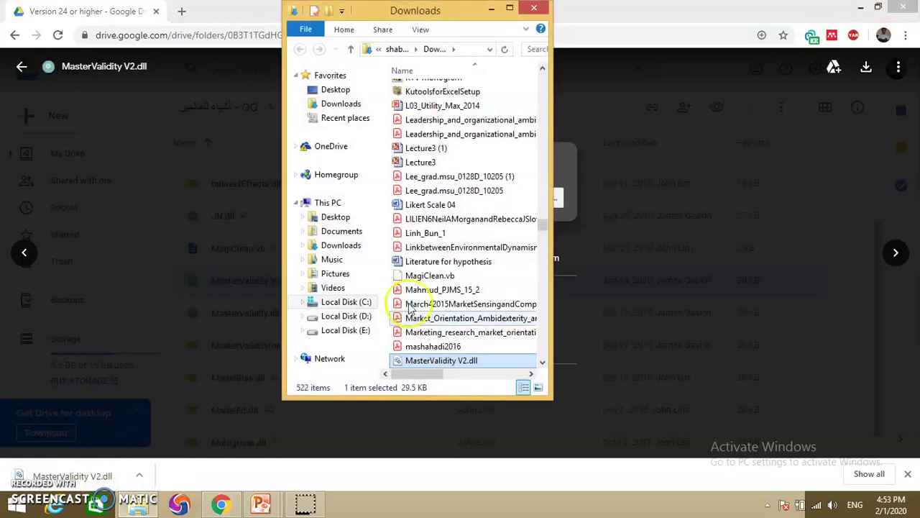
- Cut MasterValidity V2.dll from Downloads and browse from C: into the user's AppData folder
right_click(424, 366)
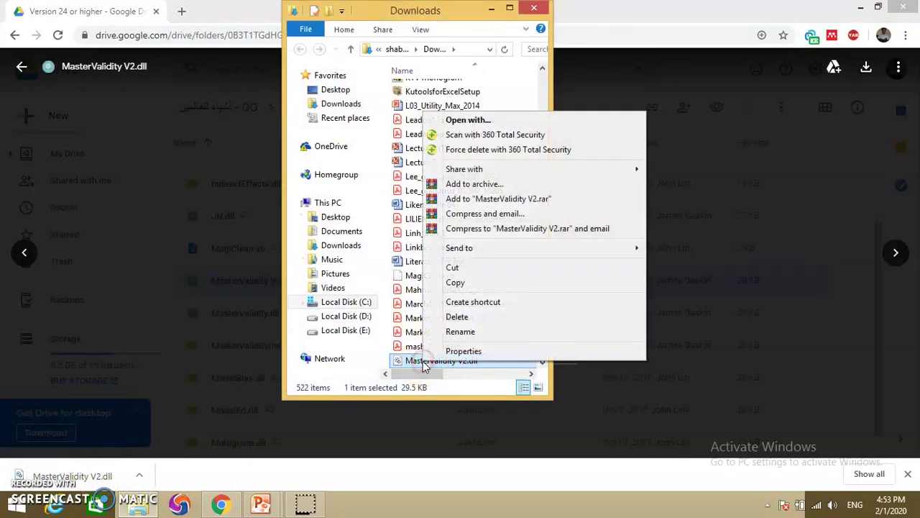
click(452, 268)
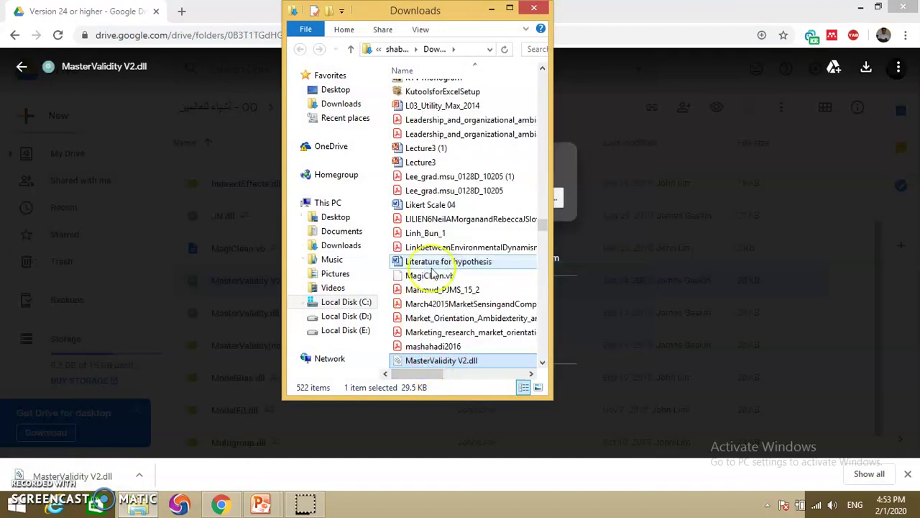
click(345, 303)
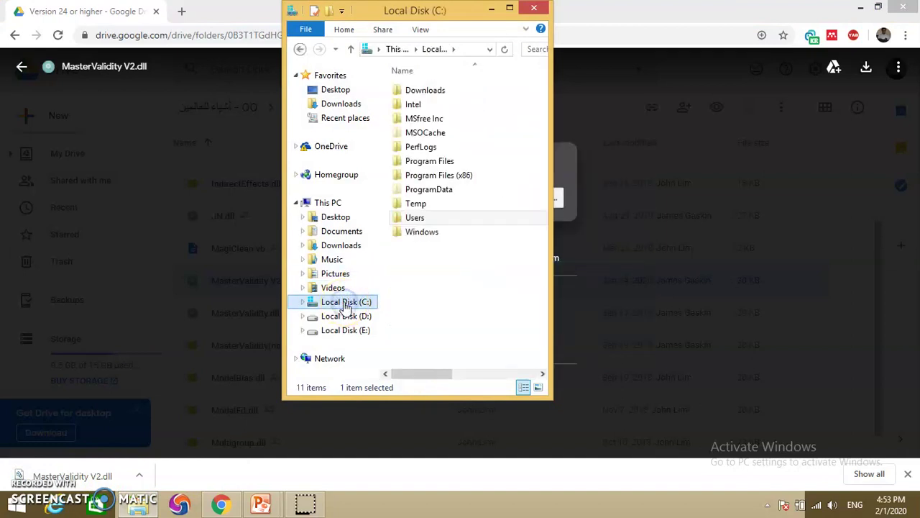
double_click(414, 217)
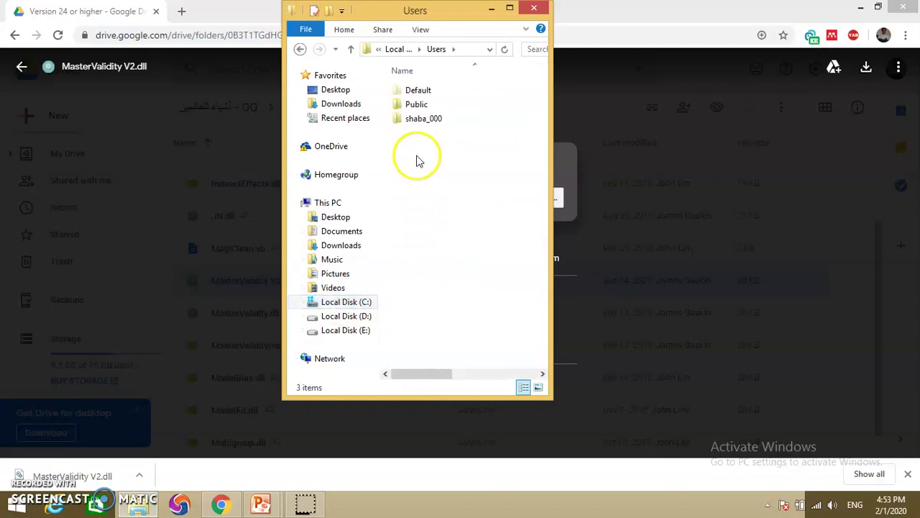
click(416, 122)
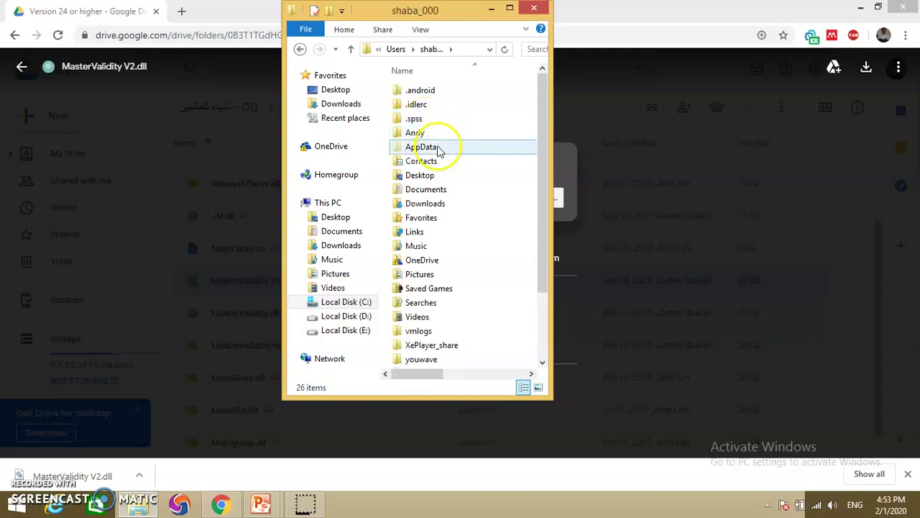
double_click(438, 146)
- Paste the plugin into Local\AmosDevelopment\Amos\24\Plugins
double_click(414, 92)
double_click(447, 119)
double_click(416, 92)
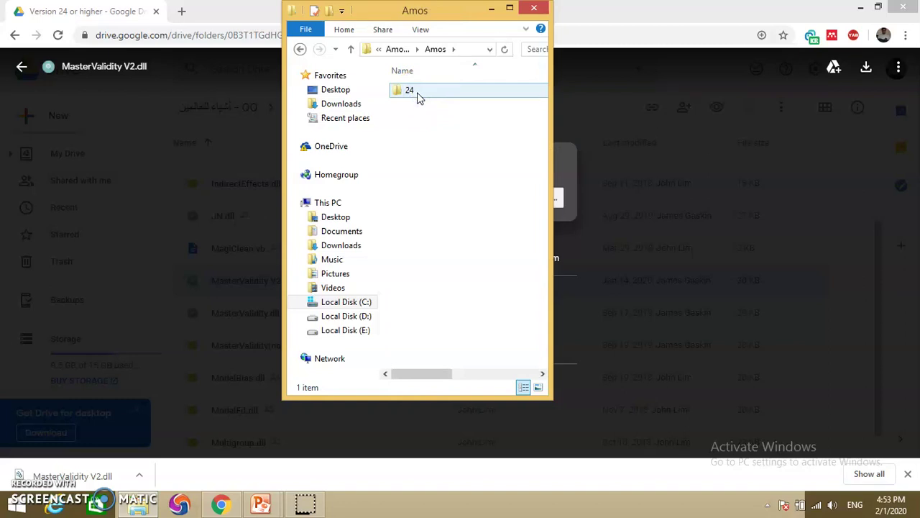
double_click(420, 98)
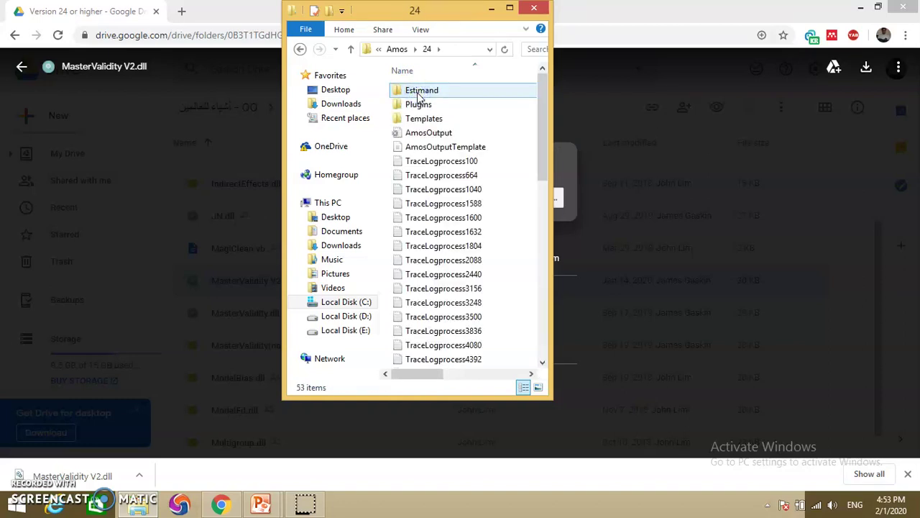
double_click(422, 105)
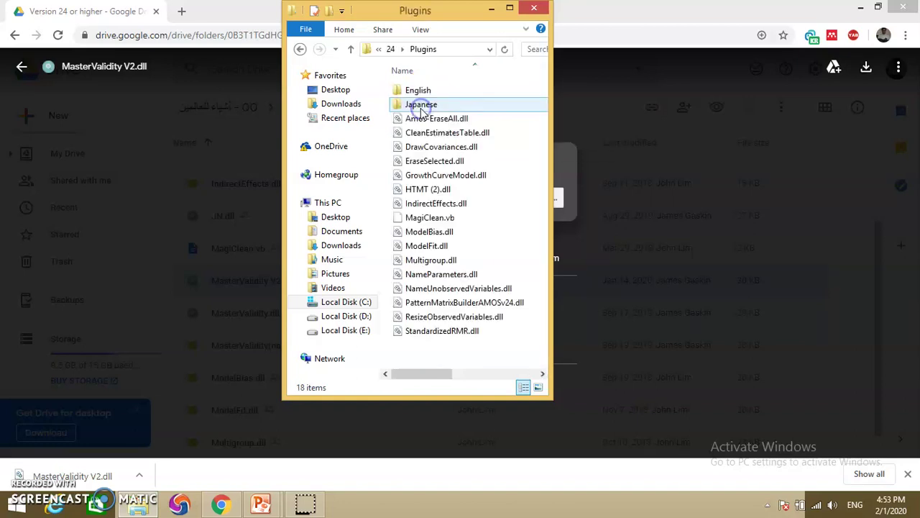
right_click(480, 352)
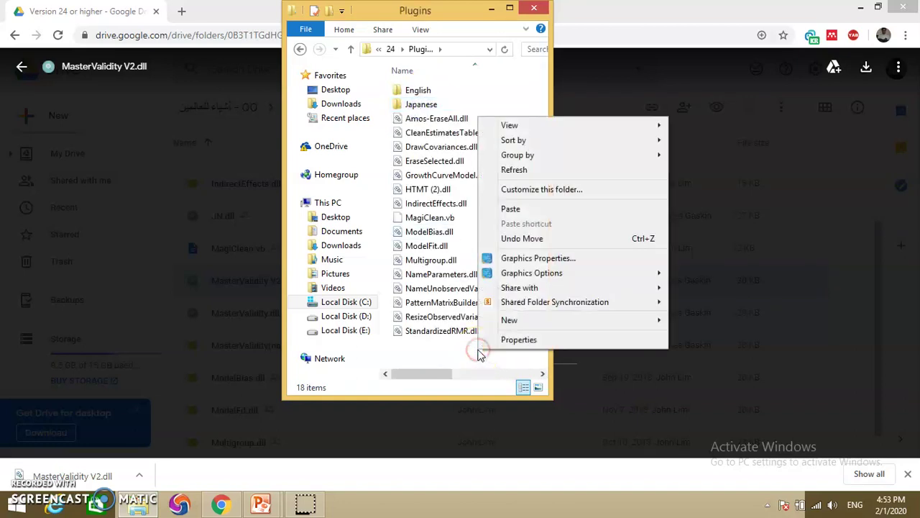
click(509, 208)
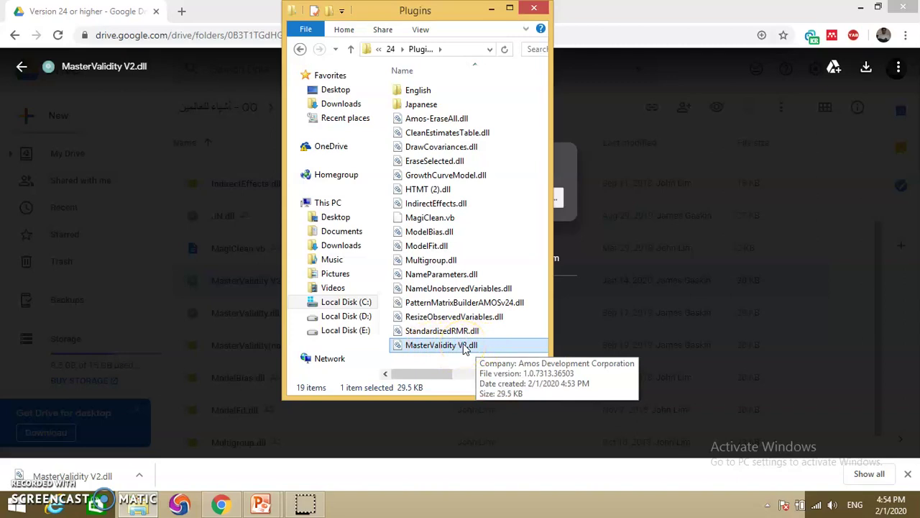
- Unblock MasterValidity V2.dll in its Properties, apply the change, and close the Plugins window
right_click(464, 345)
click(493, 334)
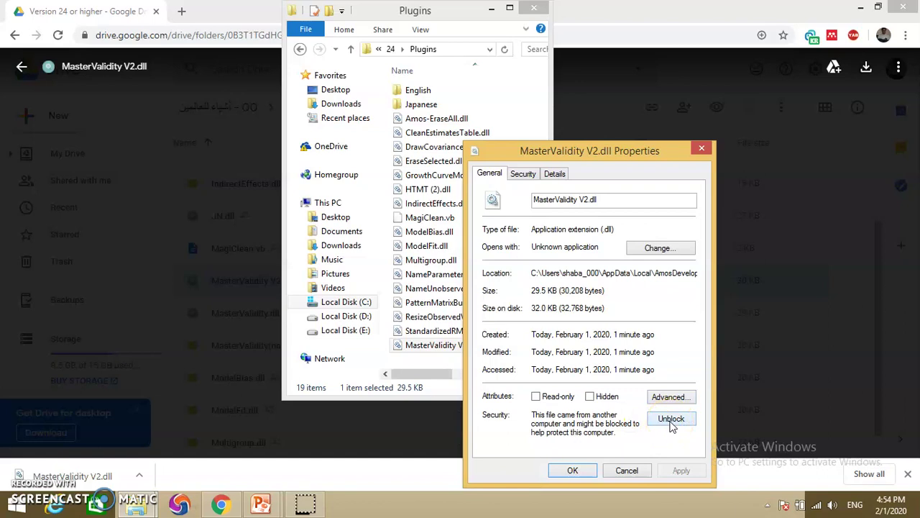
click(669, 424)
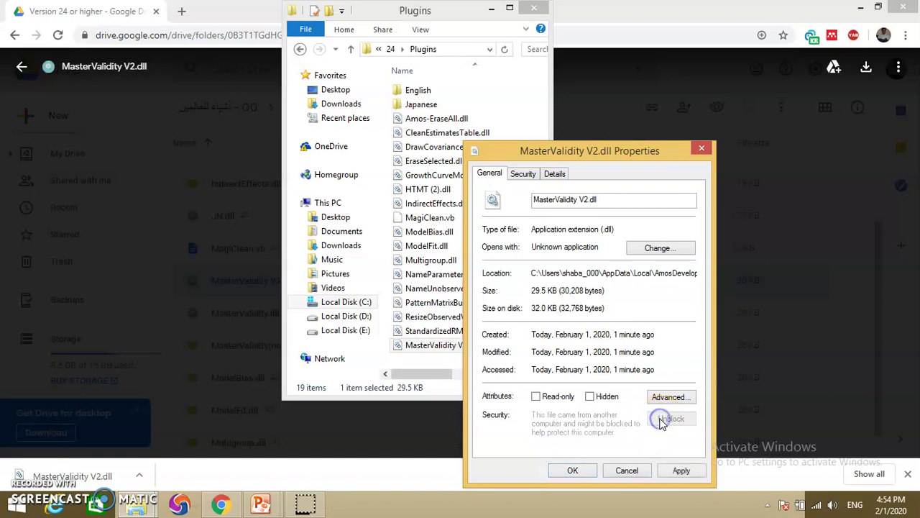
click(680, 471)
click(572, 471)
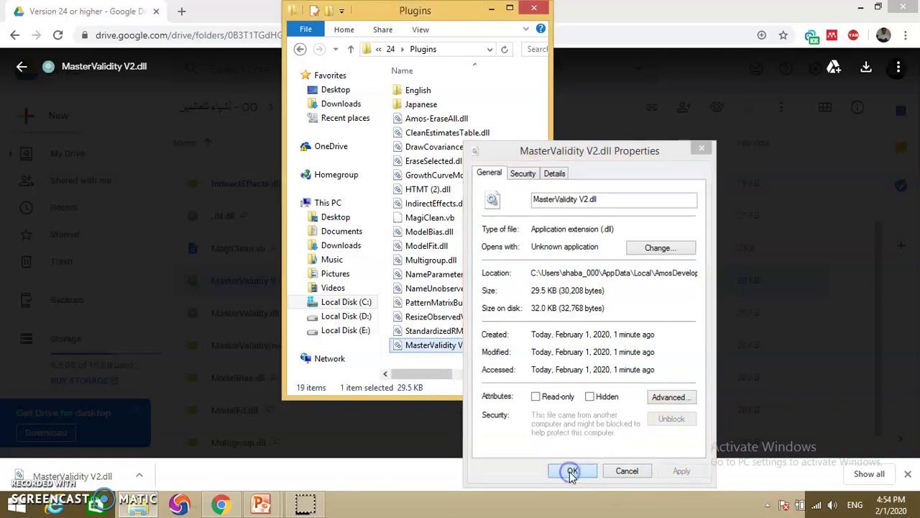
click(534, 8)
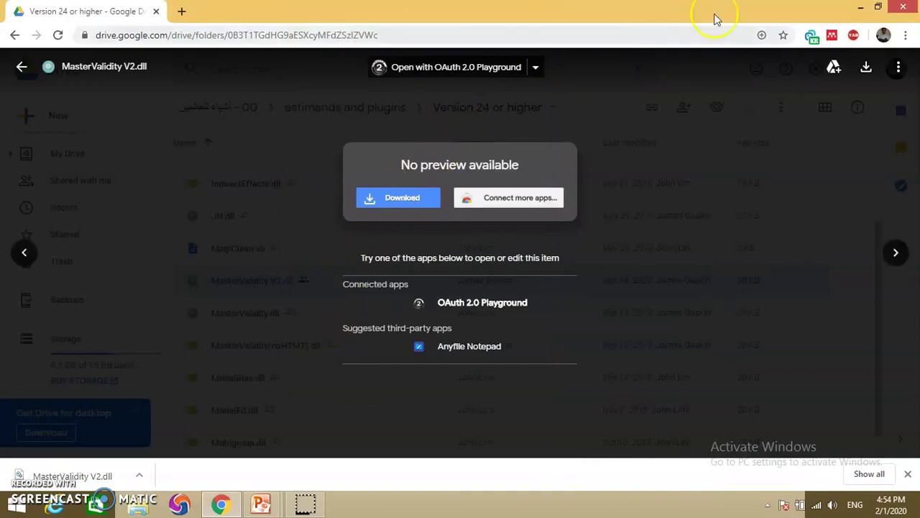
- Minimize Chrome to view the Installation Instructions slide, then switch to the Amos Paper model diagram
click(861, 7)
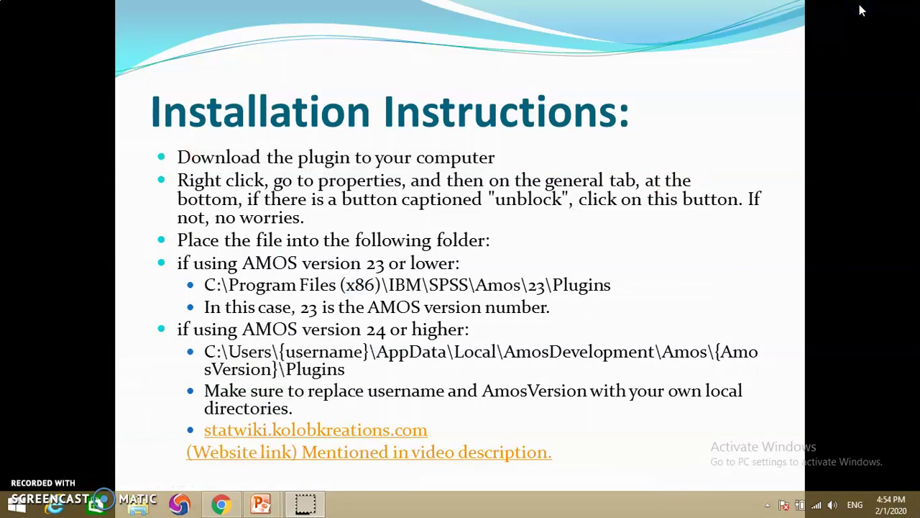
click(547, 148)
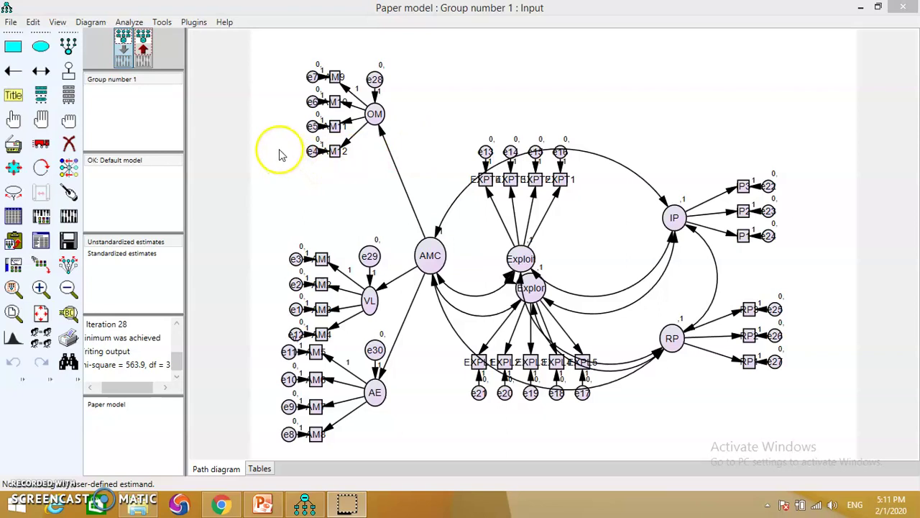
- Run Validity and Reliability Test from the Amos Plugins menu on the Paper model
click(196, 23)
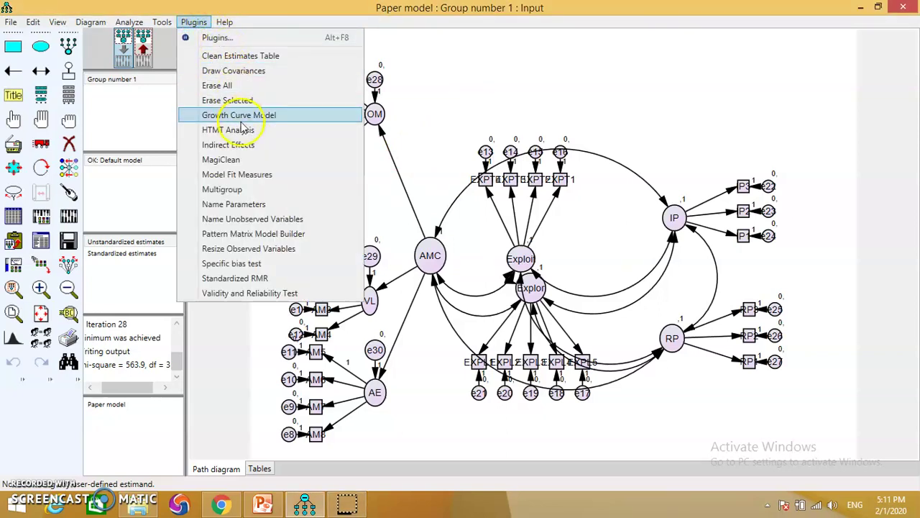
click(277, 295)
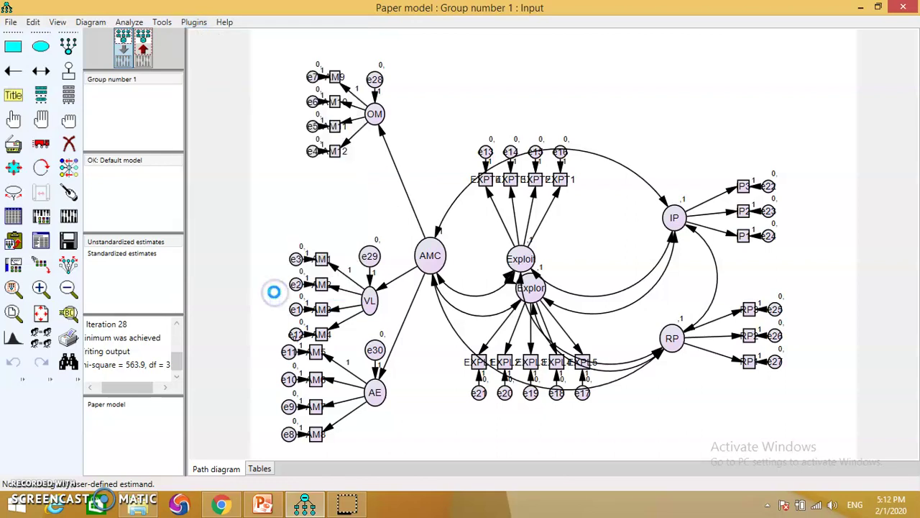